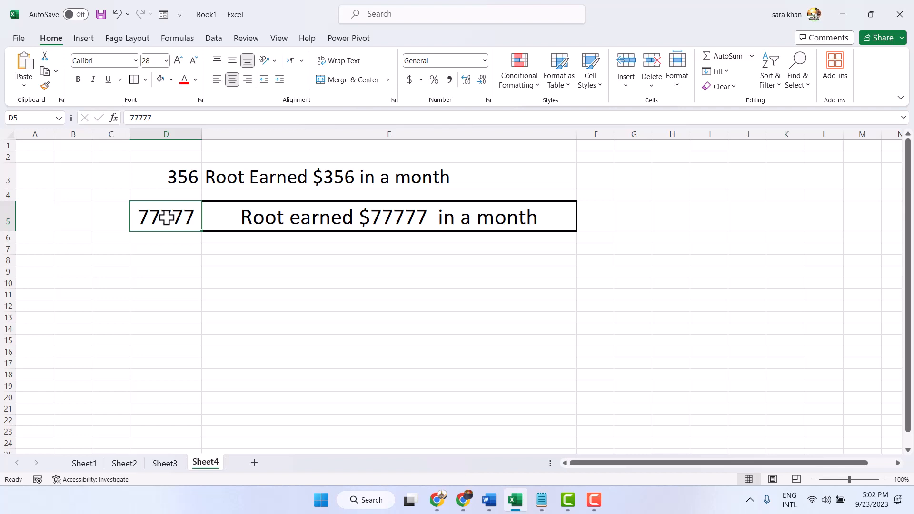
Test the sentence linked to D5 by setting the cell to 44 and extending the value to 44555.
{"action": "type", "text": "44"}
{"action": "left_click", "coordinate": [169, 245]}
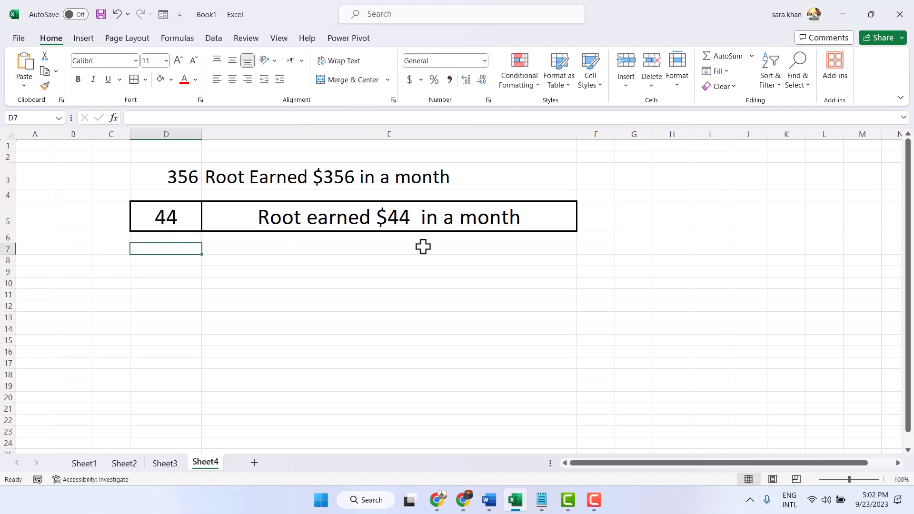
{"action": "left_click", "coordinate": [182, 216]}
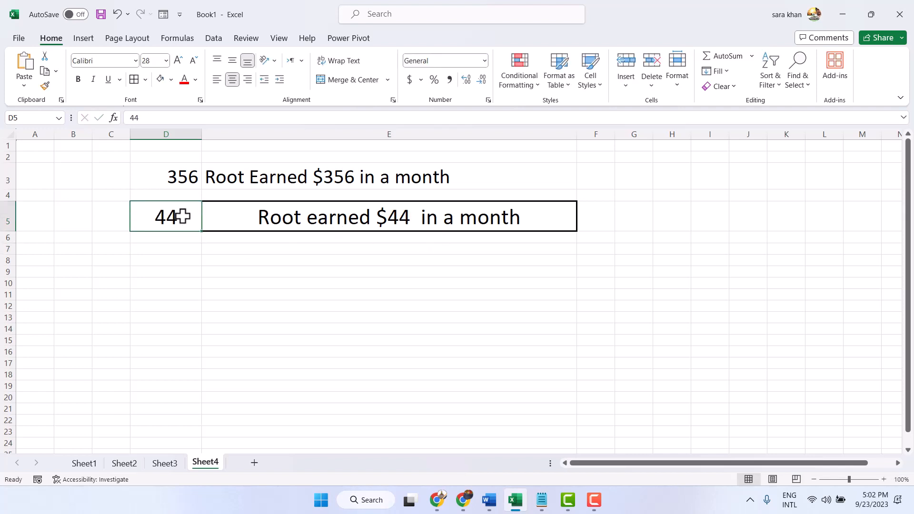
{"action": "double_click", "coordinate": [162, 217]}
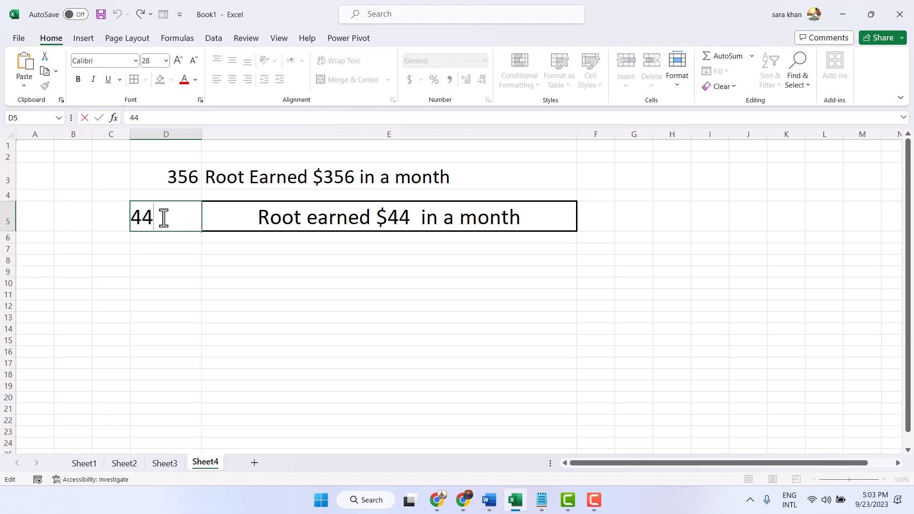
{"action": "type", "text": "555"}
{"action": "left_click", "coordinate": [174, 259]}
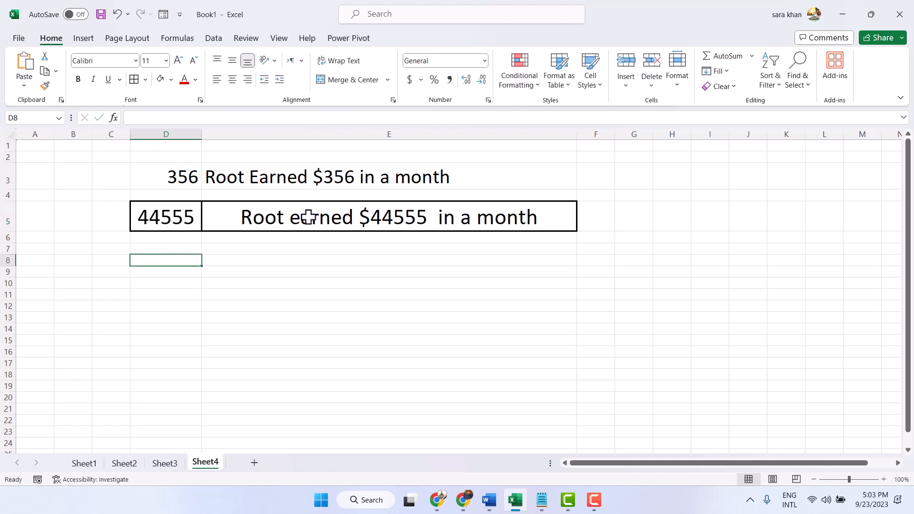
Set the value in D5 to 888.
{"action": "left_click", "coordinate": [150, 219]}
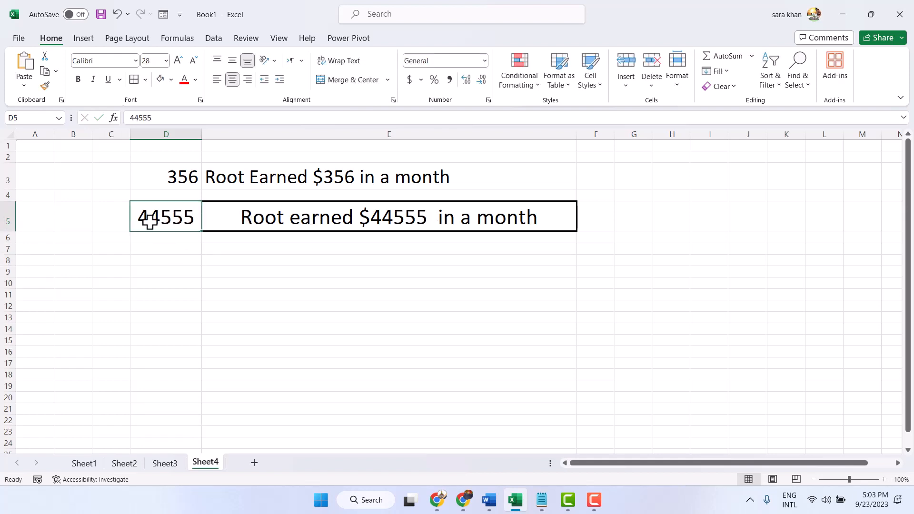
{"action": "type", "text": "888"}
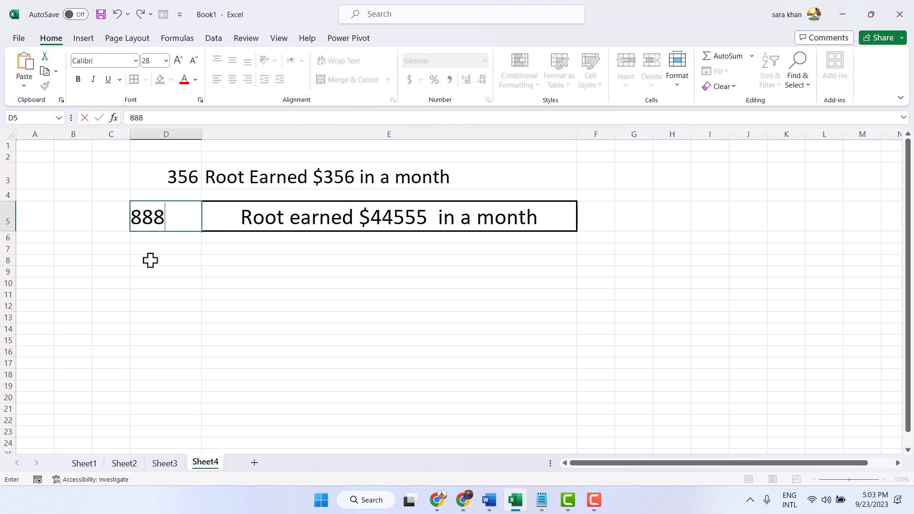
{"action": "left_click", "coordinate": [151, 261]}
{"action": "left_click", "coordinate": [166, 223]}
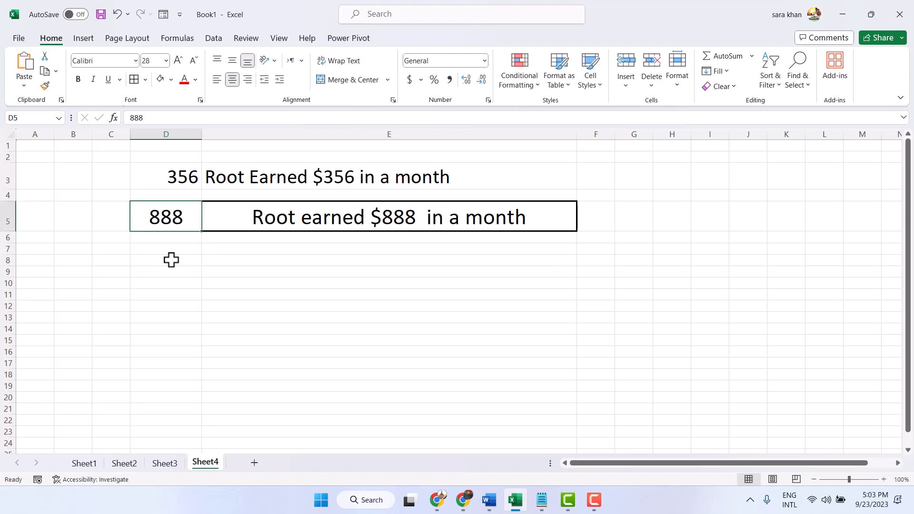
Format cells D7:E7 as bold with a font size of 24.
{"action": "left_click", "coordinate": [140, 249]}
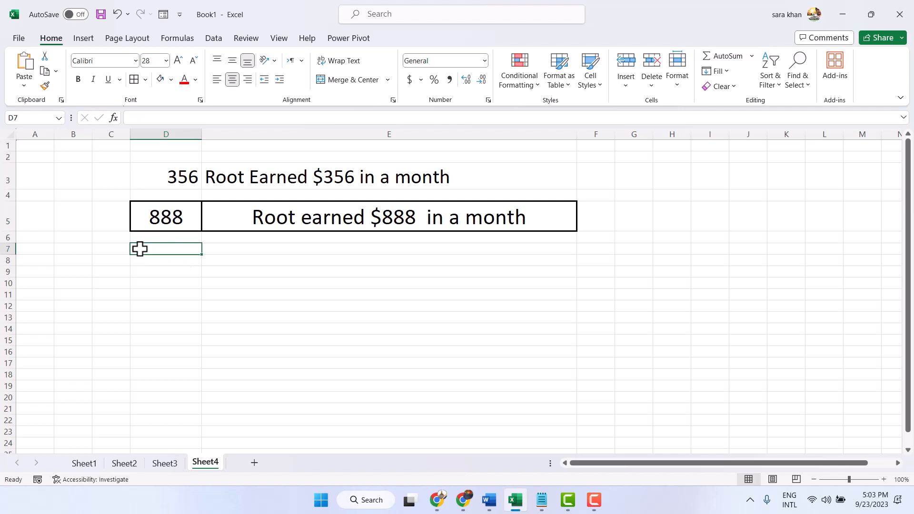
{"action": "left_click_drag", "start_coordinate": [139, 249], "coordinate": [560, 251]}
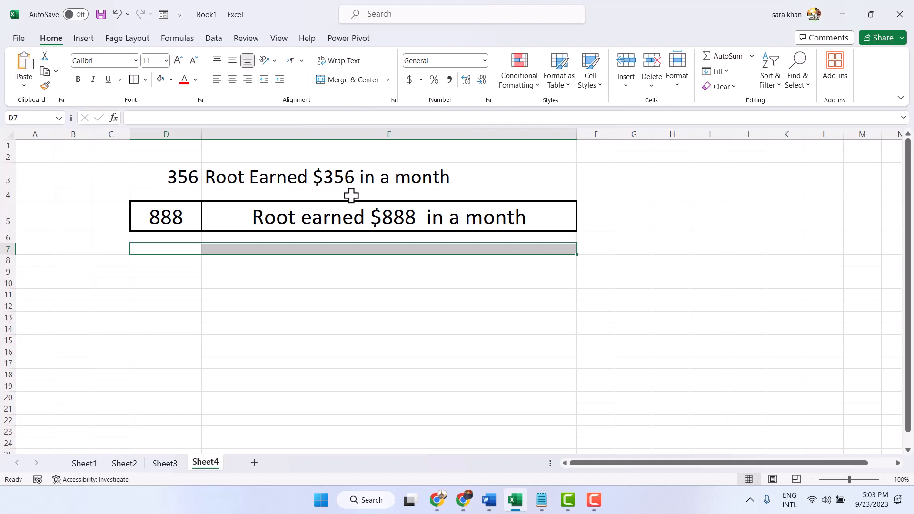
{"action": "left_click", "coordinate": [78, 79]}
{"action": "left_click", "coordinate": [165, 61]}
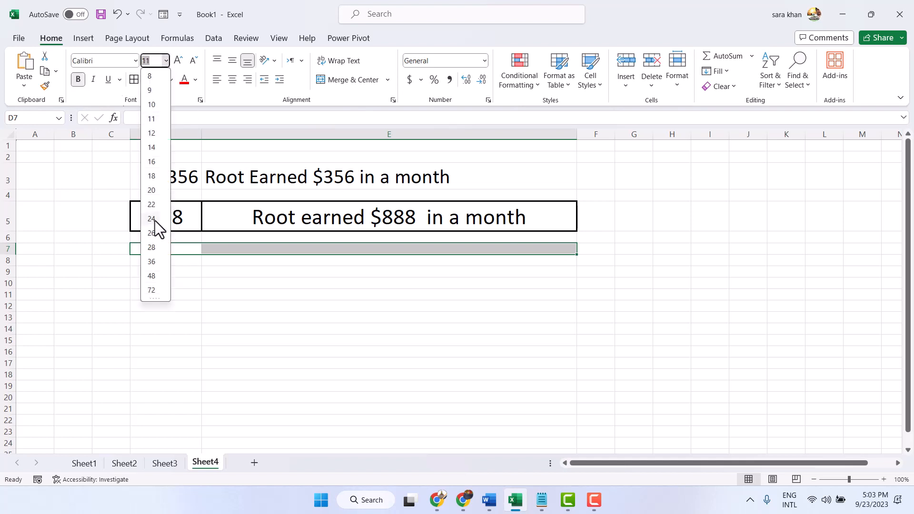
{"action": "left_click", "coordinate": [152, 219]}
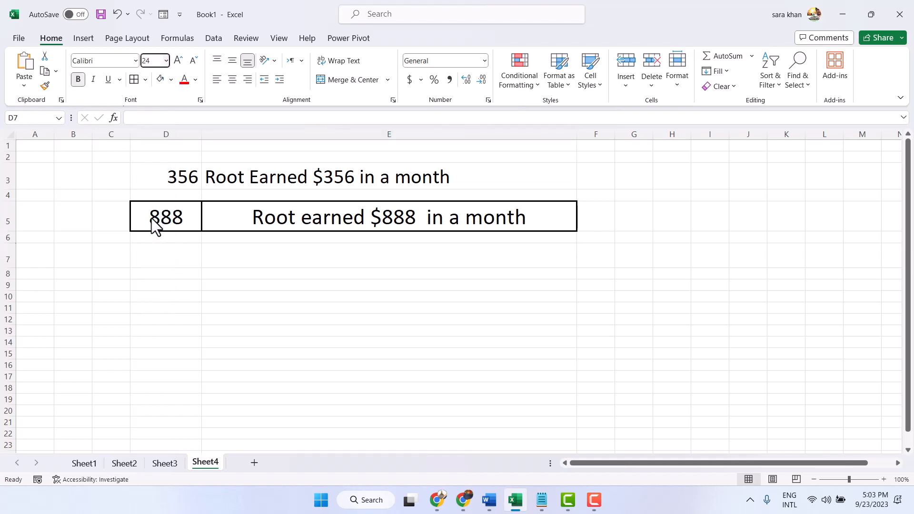
Fill cells D7:E7 with light gray and add thick borders around both cells.
{"action": "left_click", "coordinate": [171, 79]}
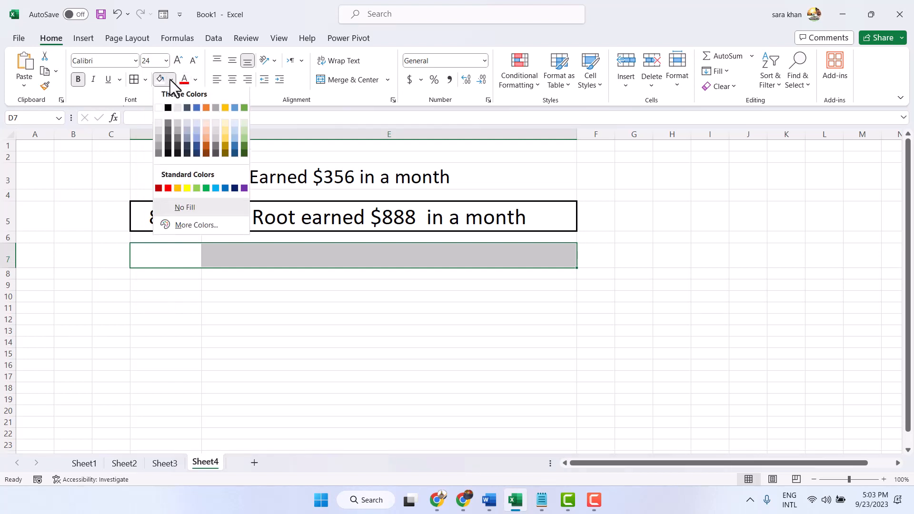
{"action": "left_click", "coordinate": [215, 126]}
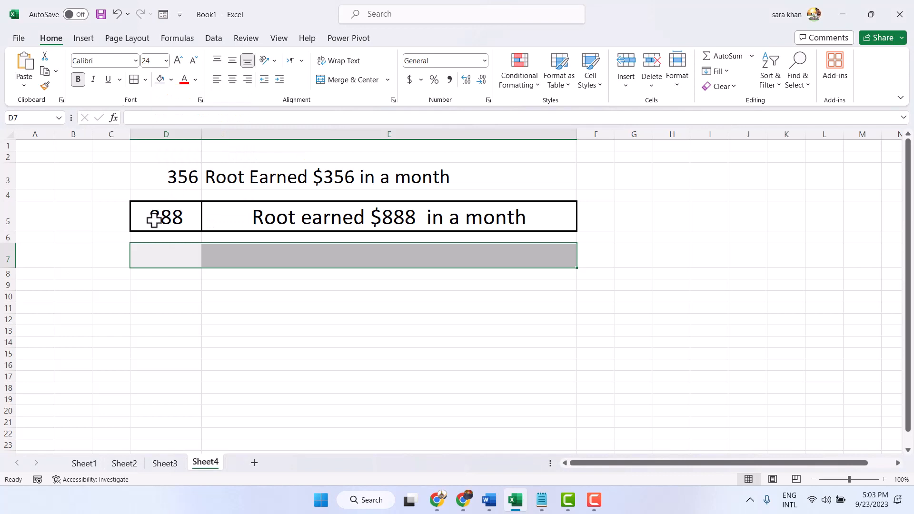
{"action": "left_click", "coordinate": [135, 80]}
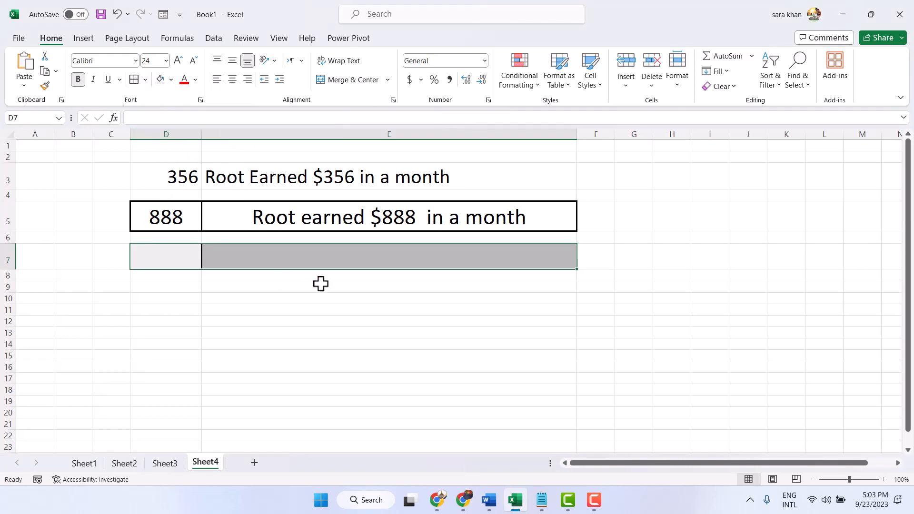
Enter 3000 in cell D7.
{"action": "left_click", "coordinate": [182, 251]}
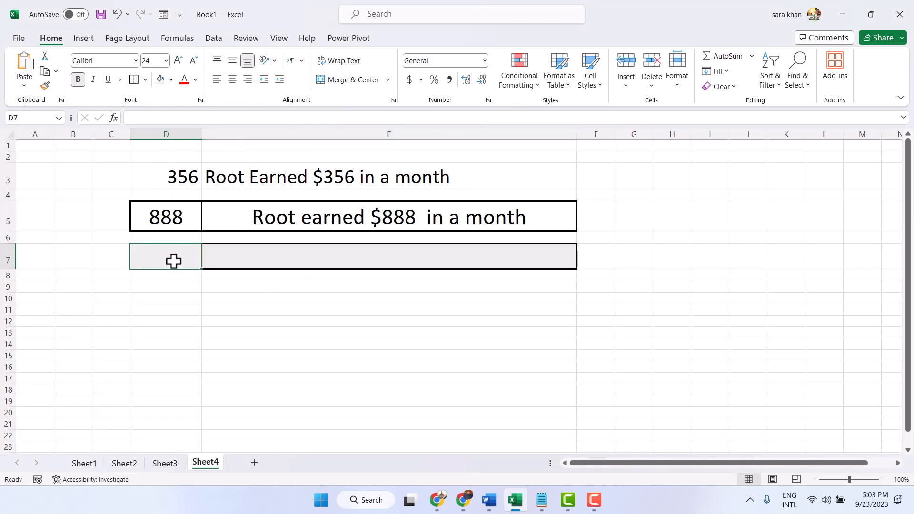
{"action": "type", "text": "3000"}
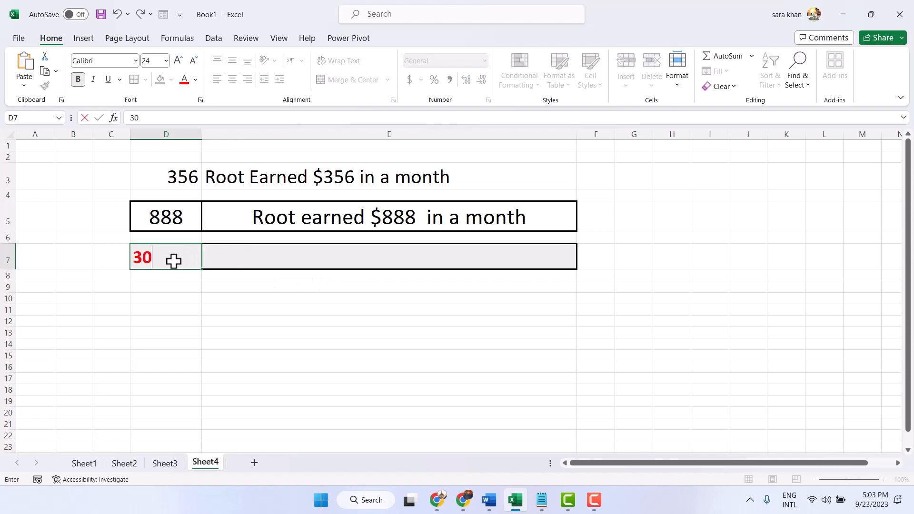
{"action": "left_click", "coordinate": [228, 261]}
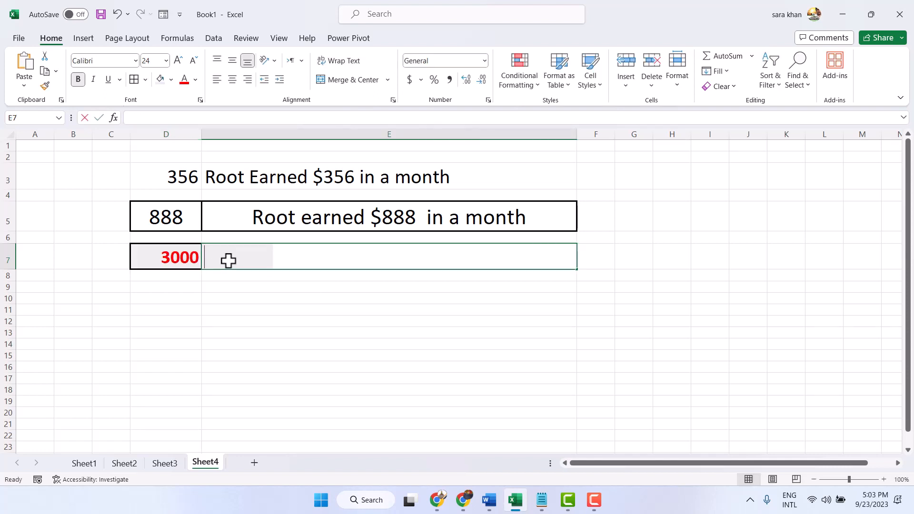
Start a formula in E7 with an opening quote, the person's first name and the capitalized word "Made".
{"action": "type", "text": "="}
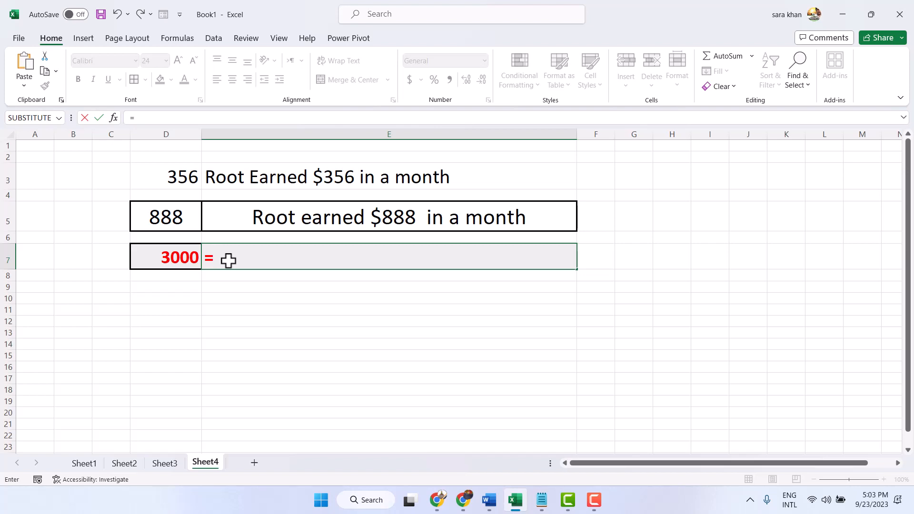
{"action": "type", "text": "\"Mark "}
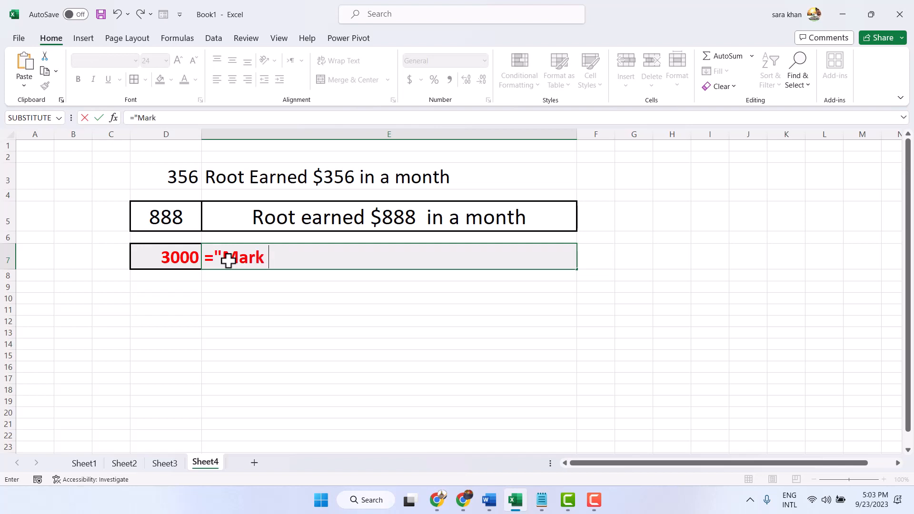
{"action": "type", "text": "made"}
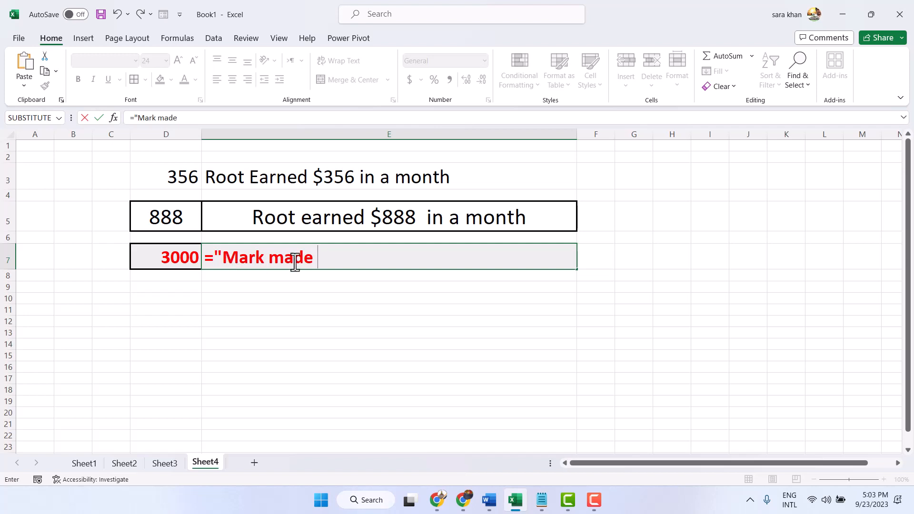
{"action": "left_click", "coordinate": [274, 258]}
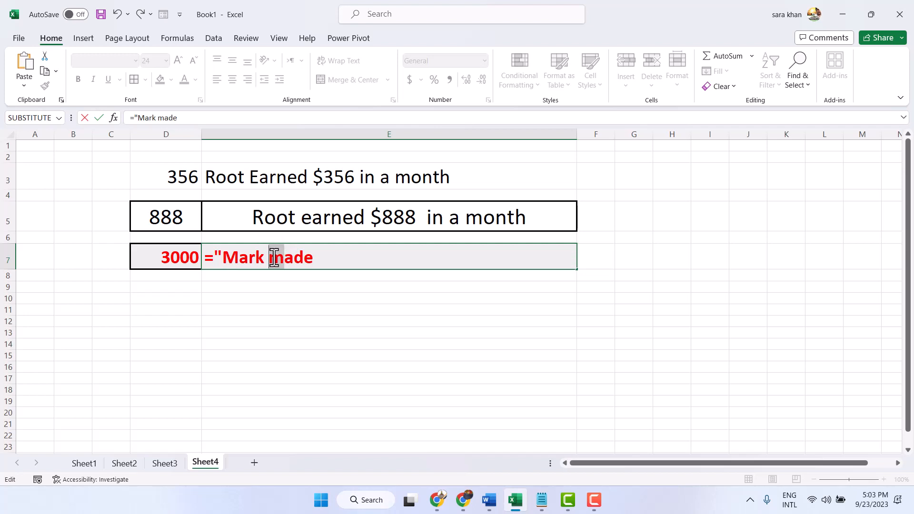
{"action": "type", "text": "M"}
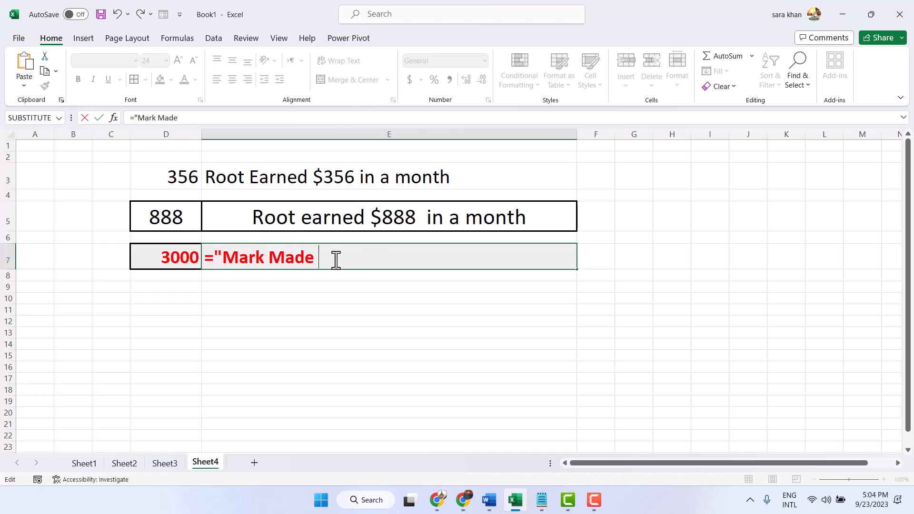
Close the quoted text in E7's formula, append & text, and commit the entry.
{"action": "left_click", "coordinate": [323, 257]}
{"action": "type", "text": "\" & text"}
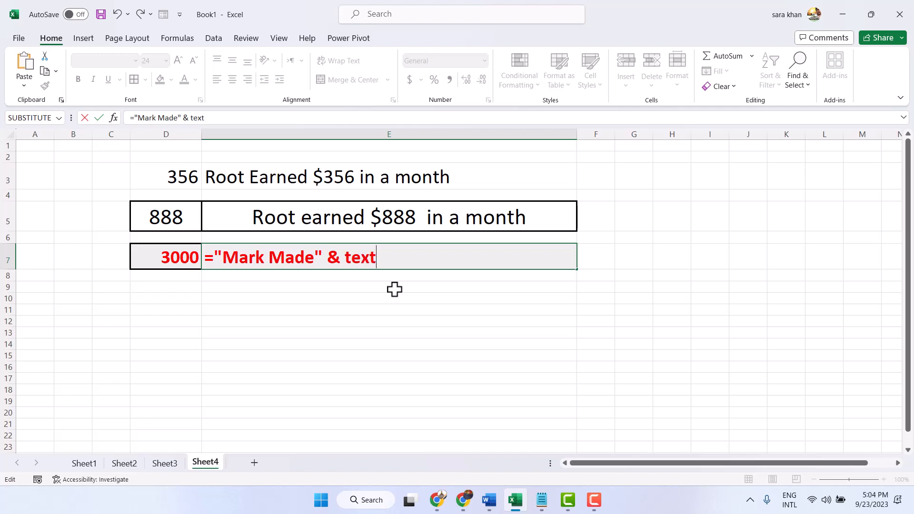
{"action": "key", "text": "Return"}
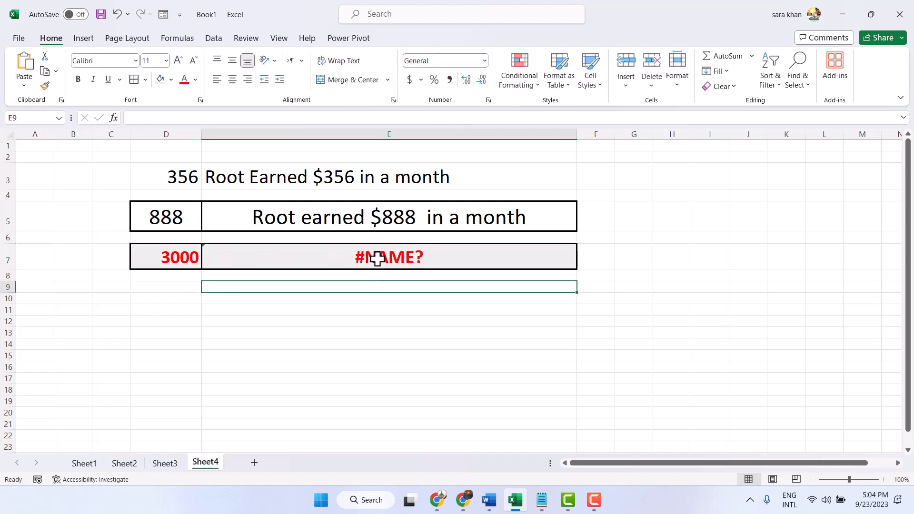
Replace the bare word TEXT in E7's formula with the TEXT function, using D7 as its value argument.
{"action": "left_click", "coordinate": [375, 257]}
{"action": "double_click", "coordinate": [380, 260]}
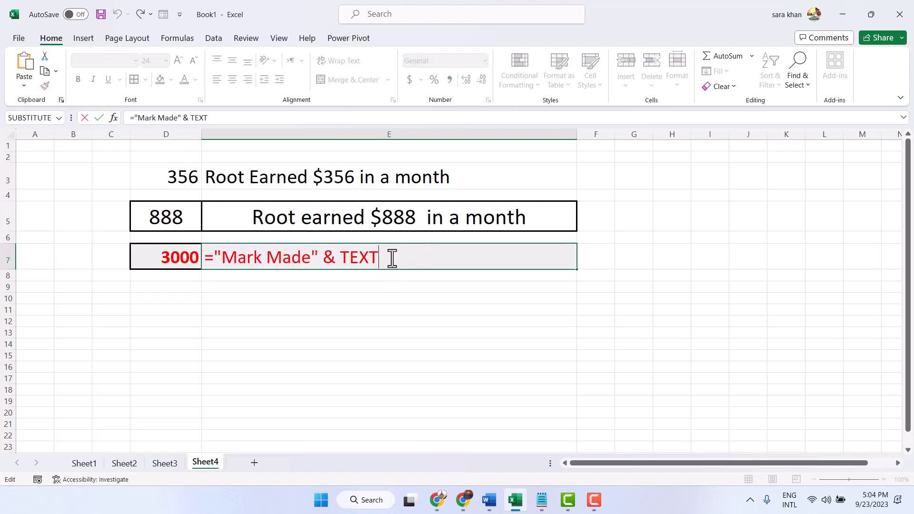
{"action": "left_click_drag", "start_coordinate": [392, 259], "coordinate": [342, 260]}
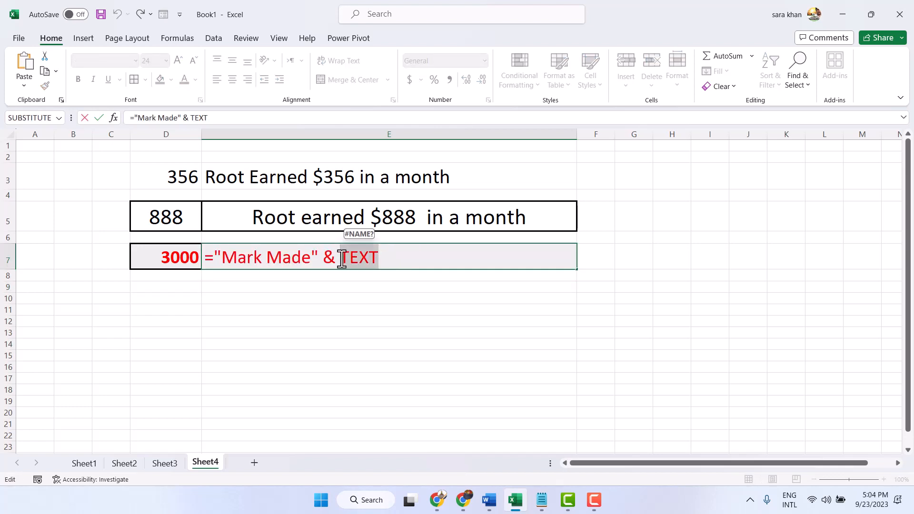
{"action": "type", "text": "t"}
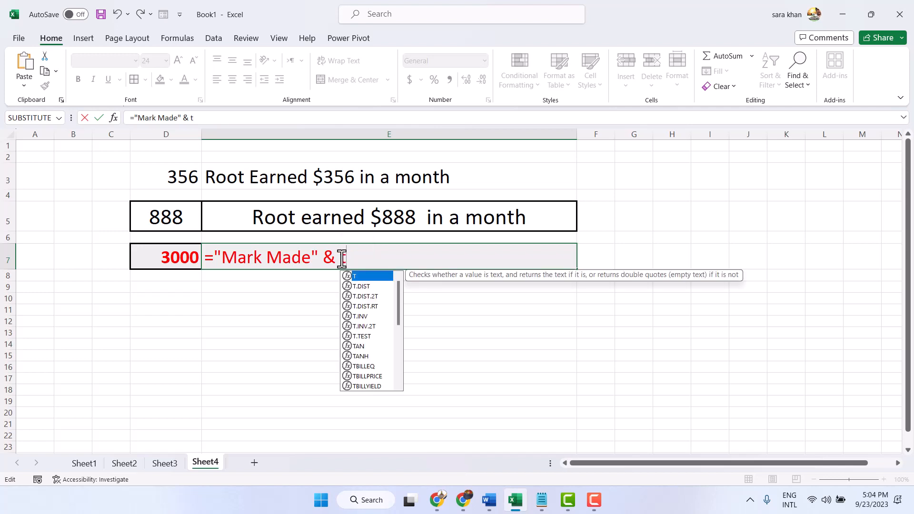
{"action": "type", "text": "e"}
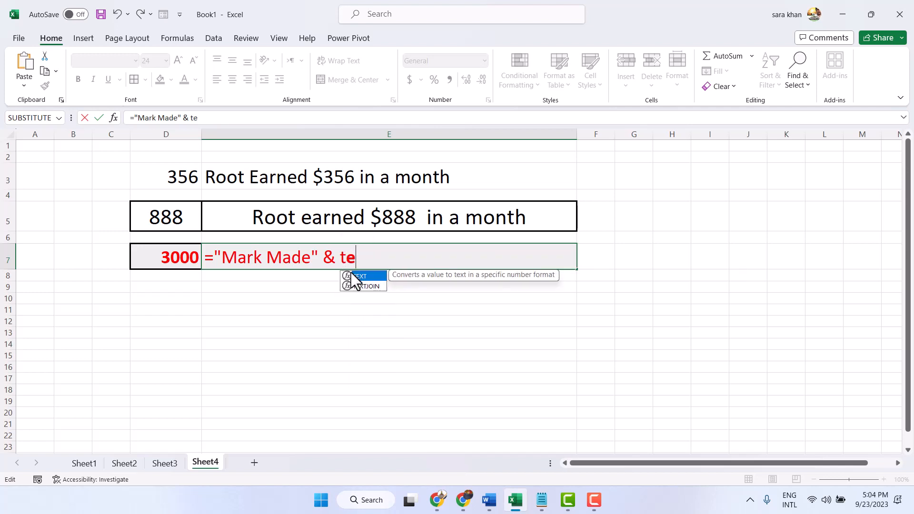
{"action": "double_click", "coordinate": [350, 276]}
{"action": "left_click", "coordinate": [159, 260]}
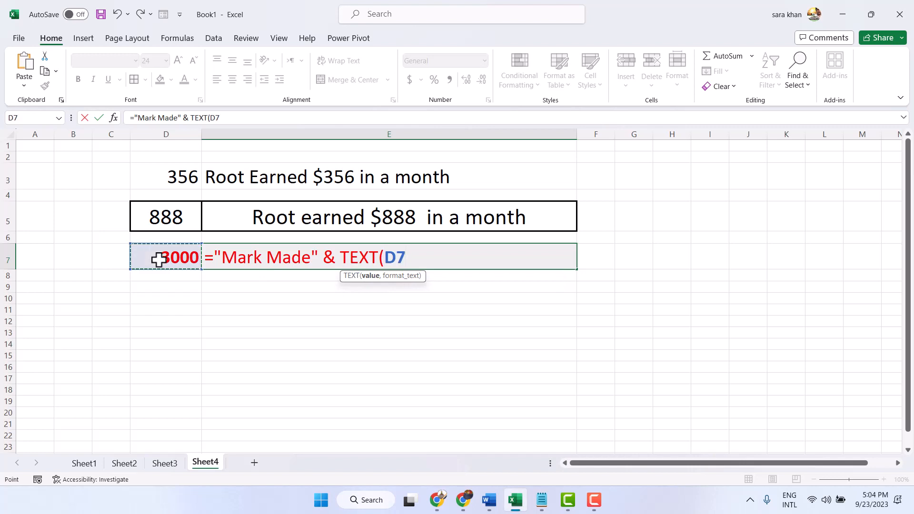
Add the format argument " $# " with surrounding spaces to the TEXT function in E7 and close the parenthesis.
{"action": "type", "text": "."}
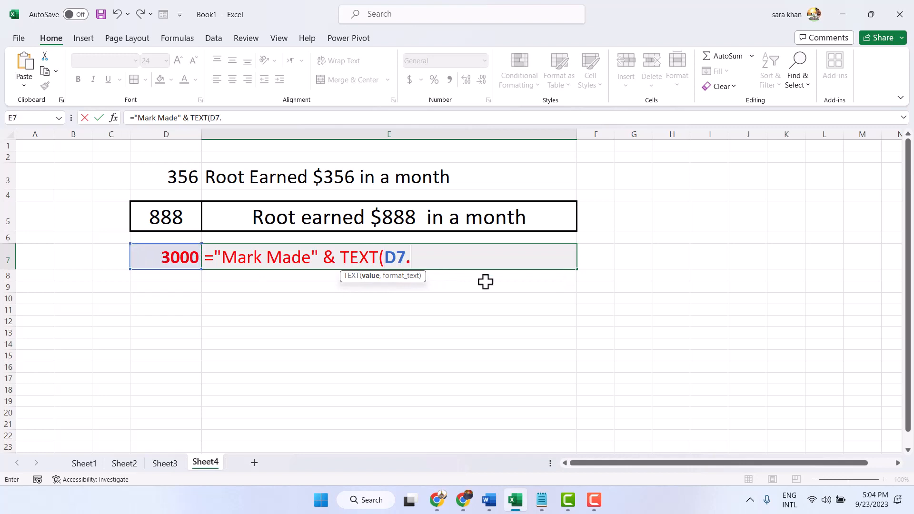
{"action": "key", "text": "BackSpace"}
{"action": "type", "text": ","}
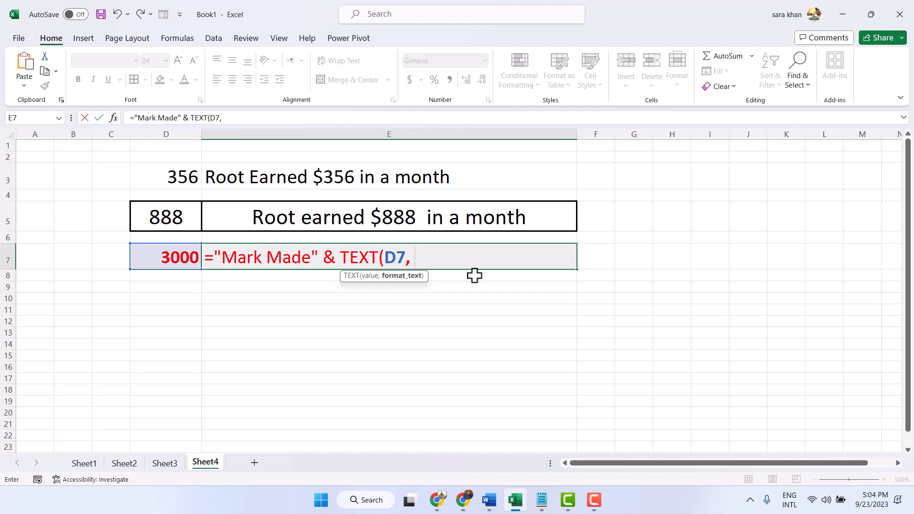
{"action": "type", "text": "\"$#\""}
{"action": "left_click", "coordinate": [427, 259]}
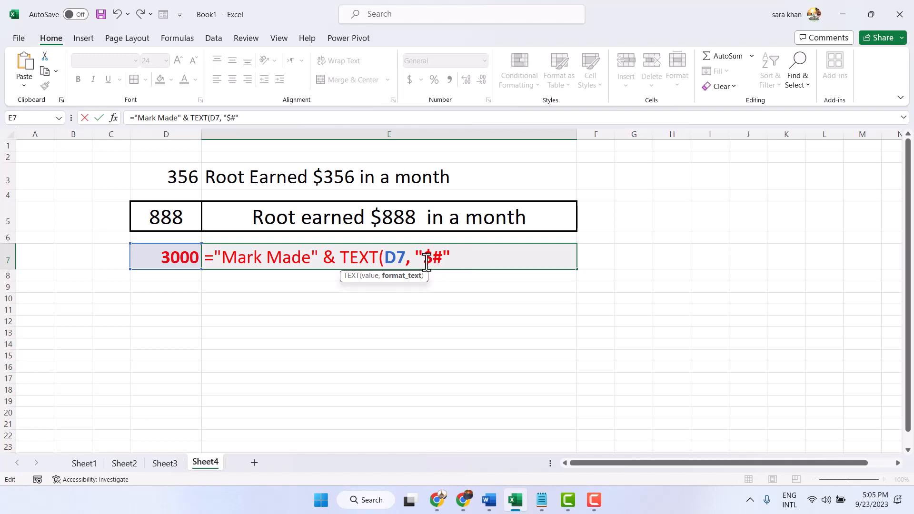
{"action": "left_click", "coordinate": [448, 257]}
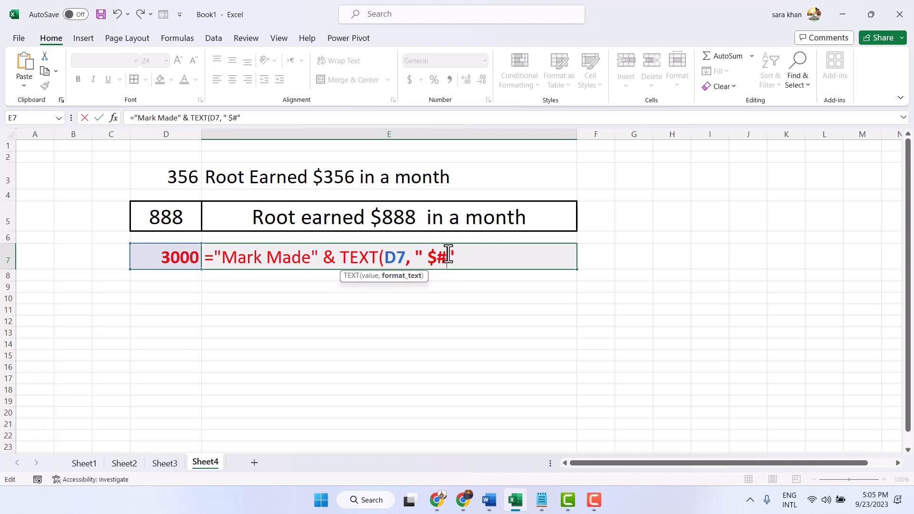
{"action": "left_click", "coordinate": [476, 252]}
{"action": "type", "text": ")"}
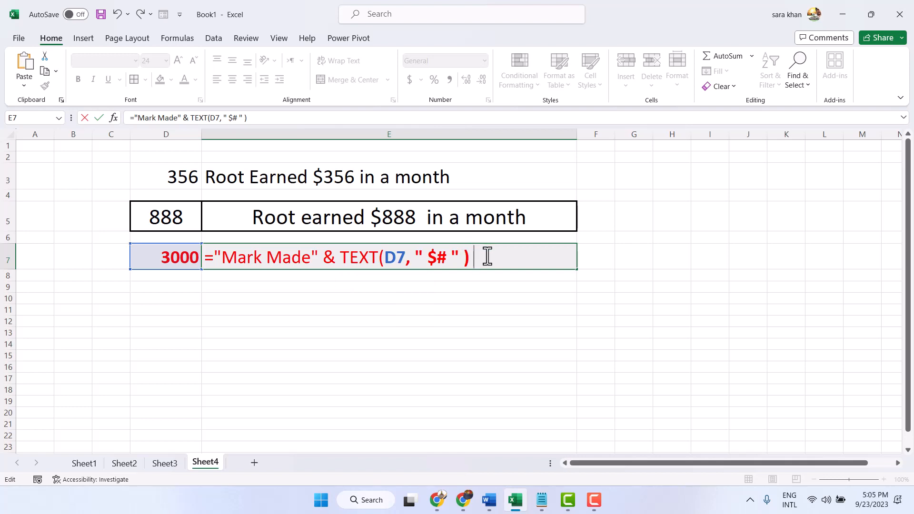
Append & "in a month." to E7's formula and commit it, accepting the correction that adds the closing quote.
{"action": "type", "text": " & \"in a ea"}
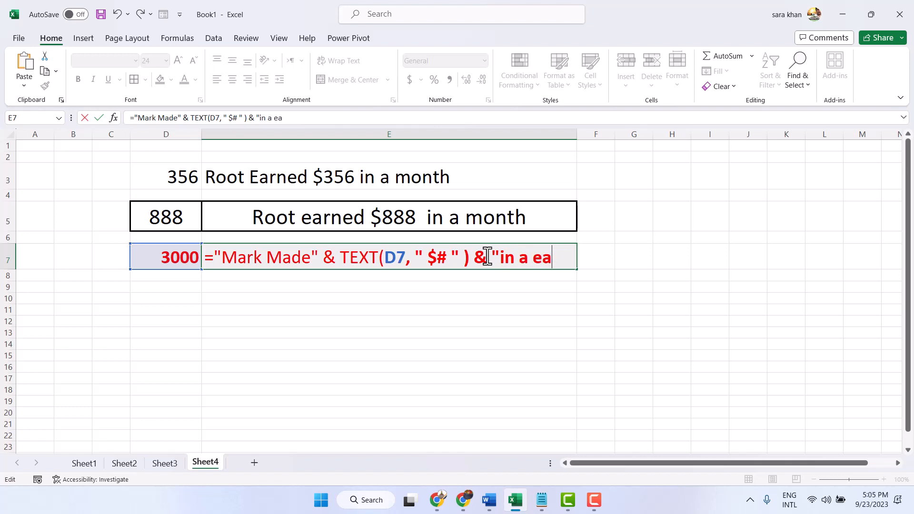
{"action": "key", "text": "BackSpace"}
{"action": "key", "text": "BackSpace"}
{"action": "type", "text": "mont"}
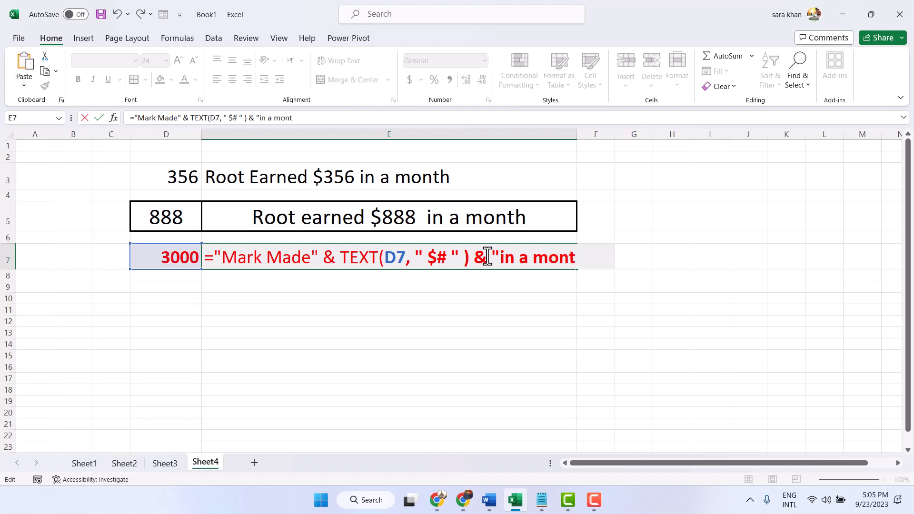
{"action": "type", "text": "h."}
{"action": "key", "text": "Return"}
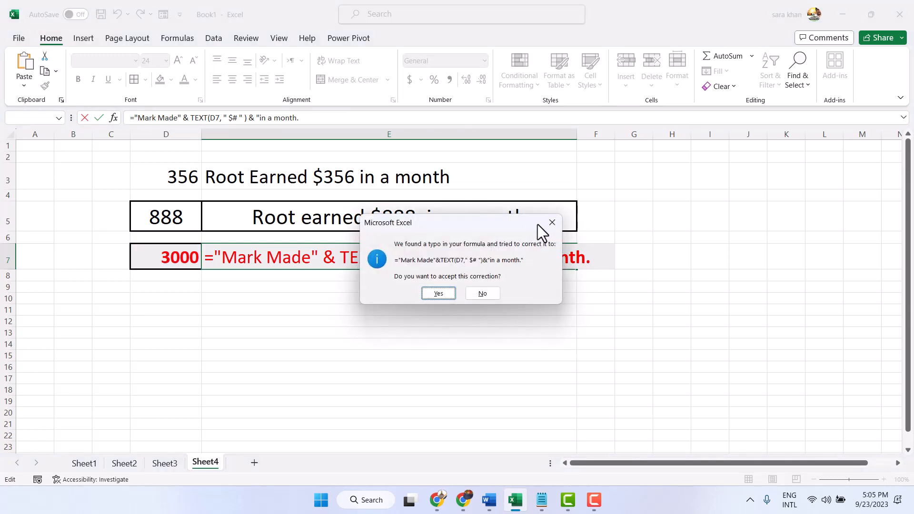
{"action": "left_click", "coordinate": [433, 294]}
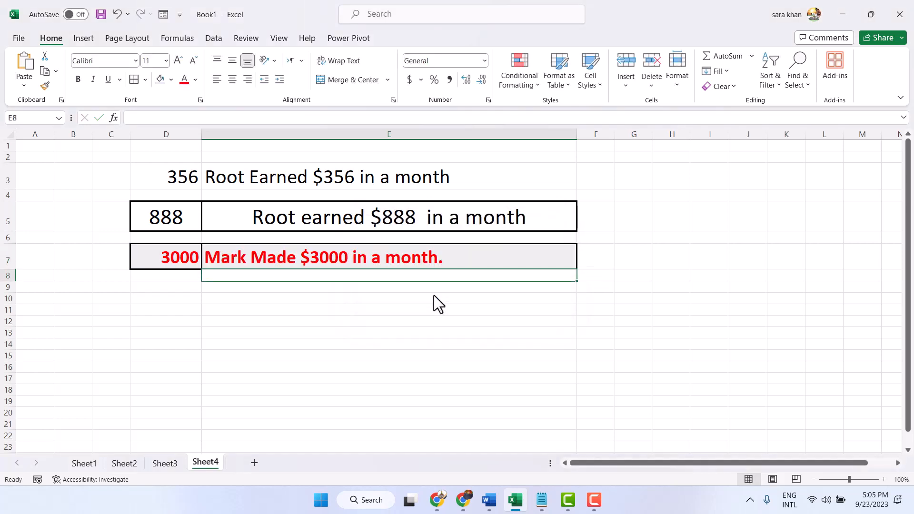
{"action": "left_click", "coordinate": [384, 333]}
{"action": "left_click", "coordinate": [384, 342]}
{"action": "left_click", "coordinate": [373, 256]}
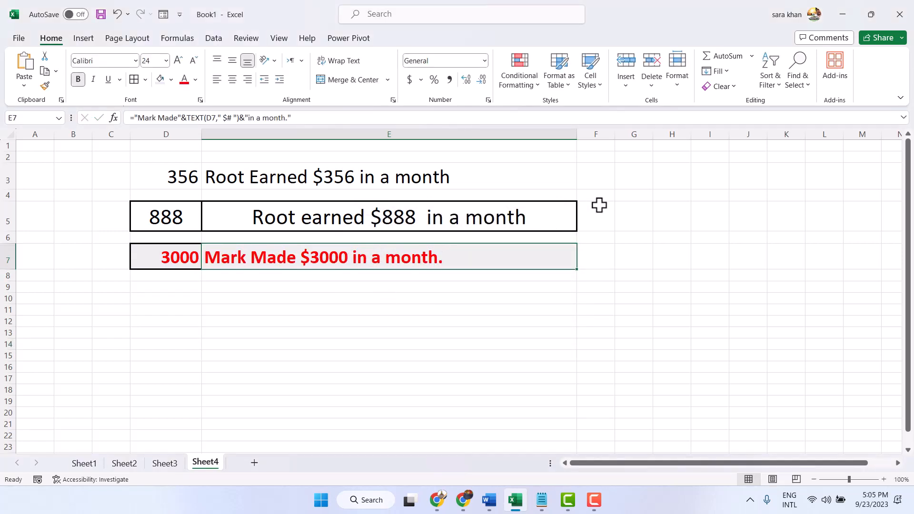
Set the amount in D7 to 33 to test the sentence formula in E7.
{"action": "left_click", "coordinate": [177, 257]}
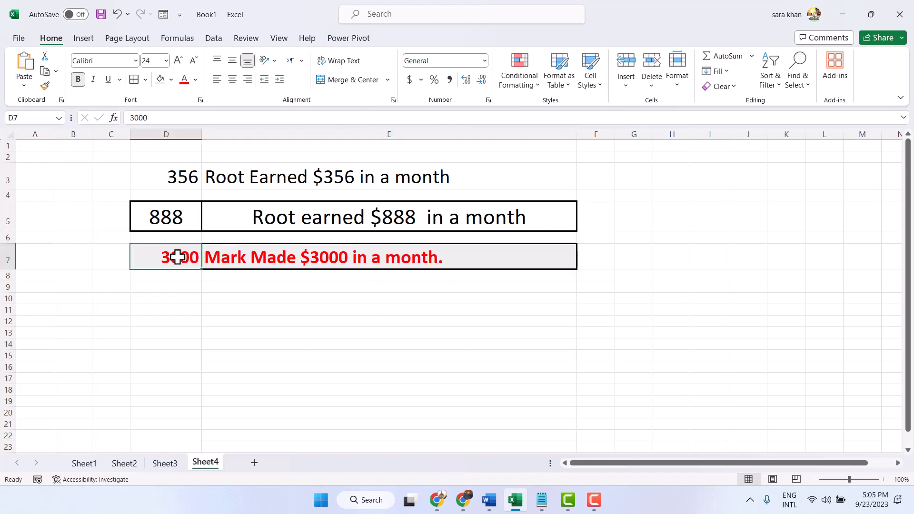
{"action": "type", "text": "33"}
{"action": "key", "text": "Return"}
Replace the amount in D7 with 8888 to test the formula with a four-digit number.
{"action": "left_click", "coordinate": [183, 265]}
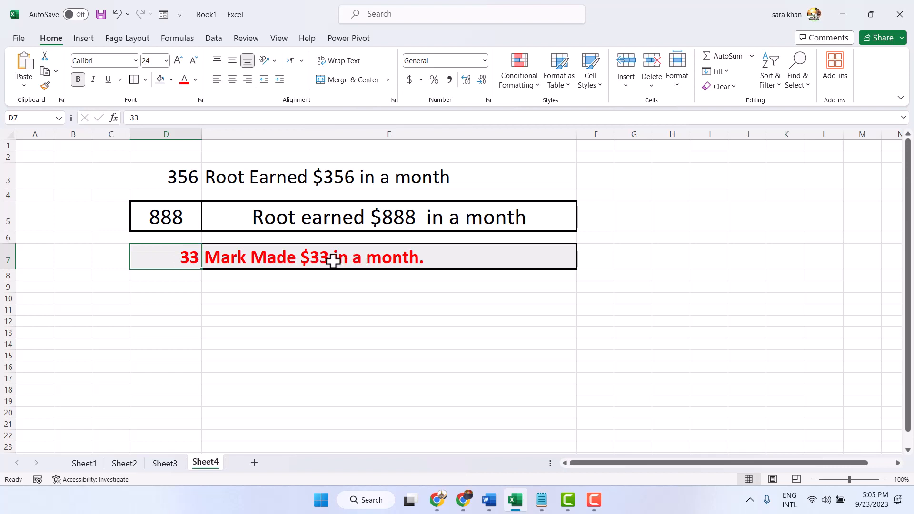
{"action": "double_click", "coordinate": [178, 259]}
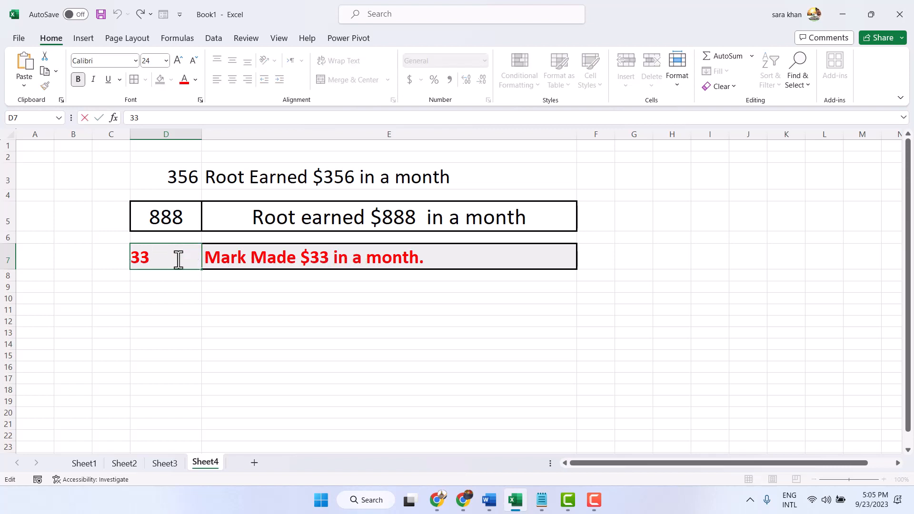
{"action": "left_click_drag", "start_coordinate": [178, 259], "coordinate": [130, 258]}
{"action": "type", "text": "888"}
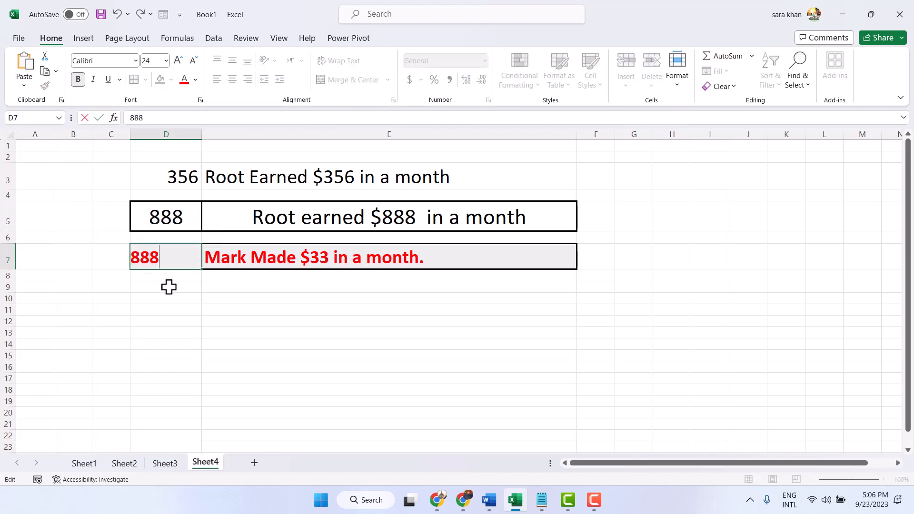
{"action": "type", "text": "8"}
{"action": "key", "text": "Return"}
Enter 999999 as the amount in D7 to test the formula with a six-digit number.
{"action": "left_click", "coordinate": [170, 256]}
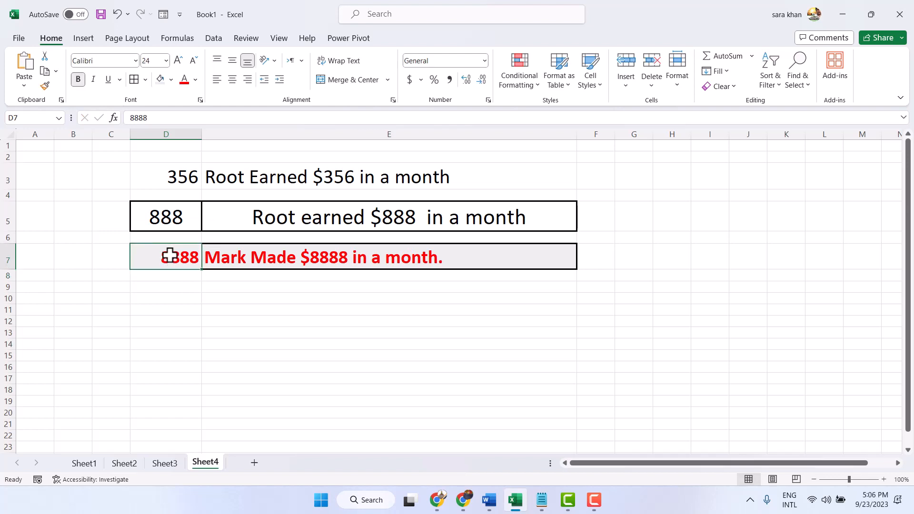
{"action": "type", "text": "999999"}
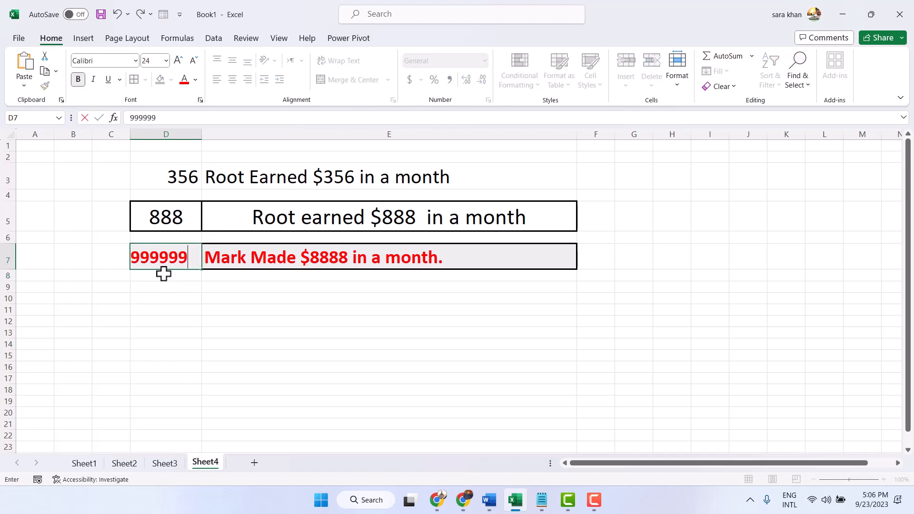
{"action": "left_click", "coordinate": [163, 275]}
Replace the last three digits of D7 with 11, so the amount is 99911, and commit the entry.
{"action": "left_click", "coordinate": [174, 259]}
{"action": "double_click", "coordinate": [179, 259]}
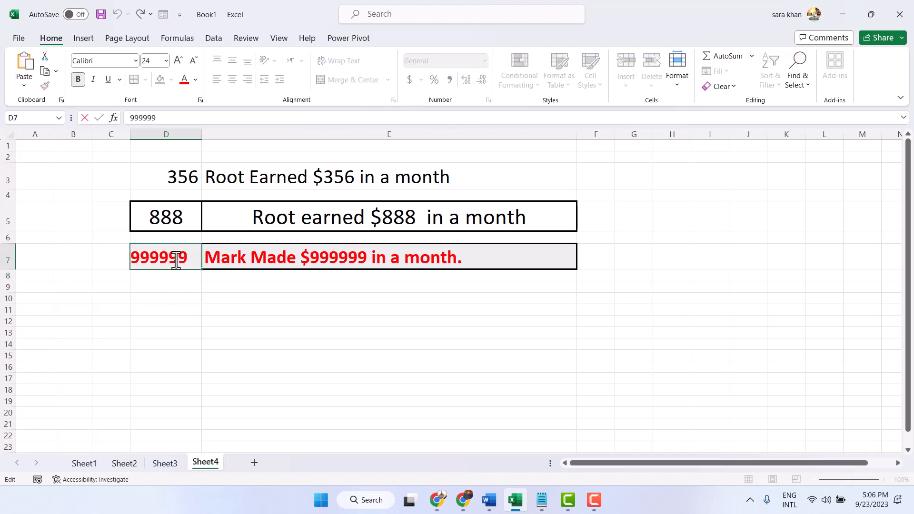
{"action": "left_click_drag", "start_coordinate": [193, 258], "coordinate": [163, 259]}
{"action": "type", "text": "11"}
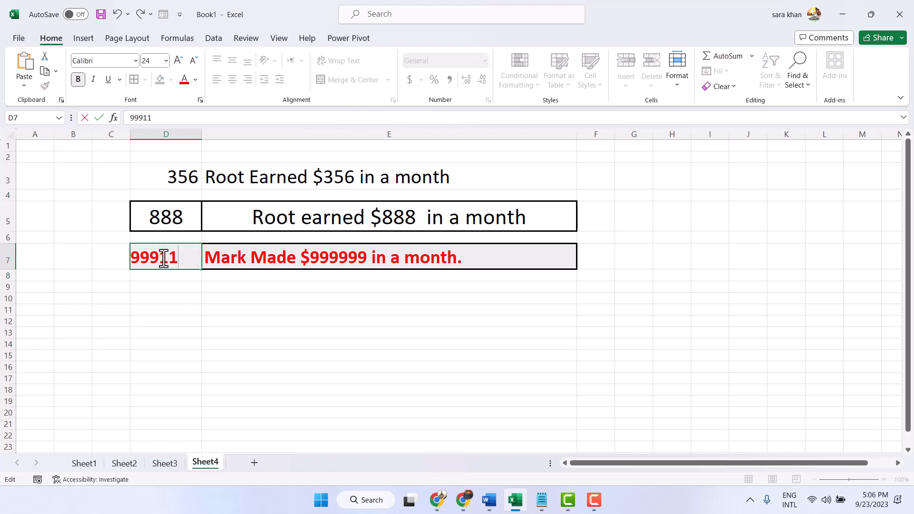
{"action": "left_click", "coordinate": [169, 291]}
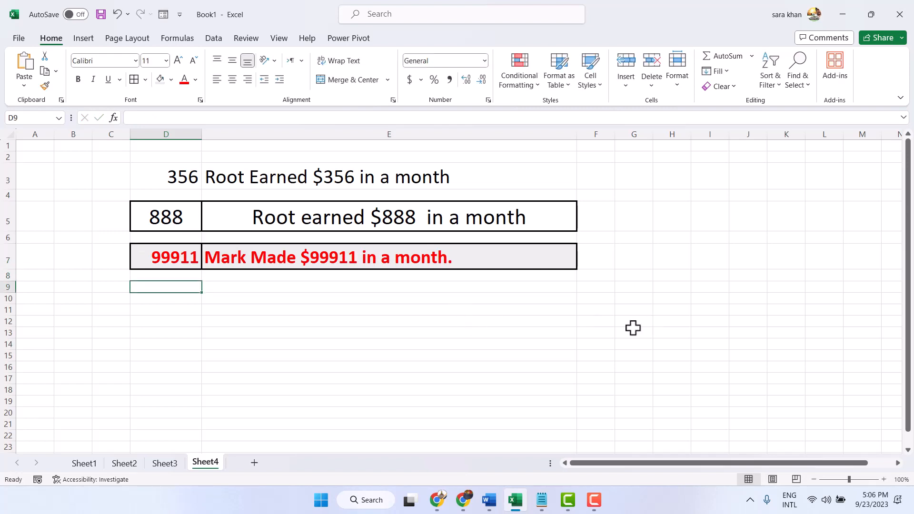